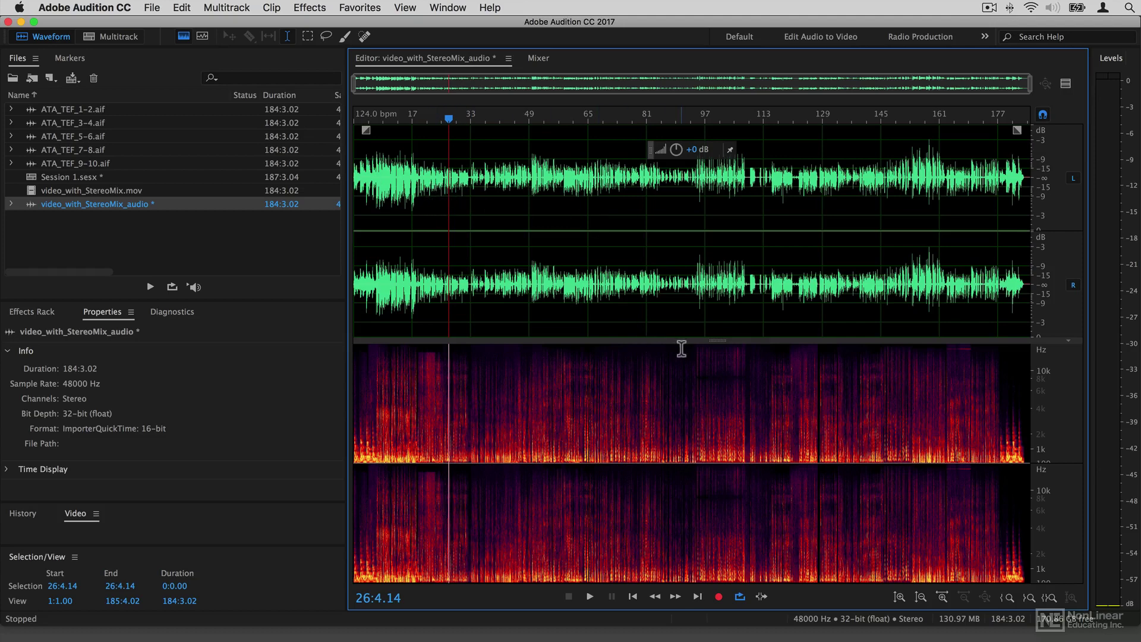
- Enlarge the stereo waveform view so the spectral frequency display collapses out of sight
{"action": "left_click_drag", "start_coordinate": [694, 344], "coordinate": [683, 588]}
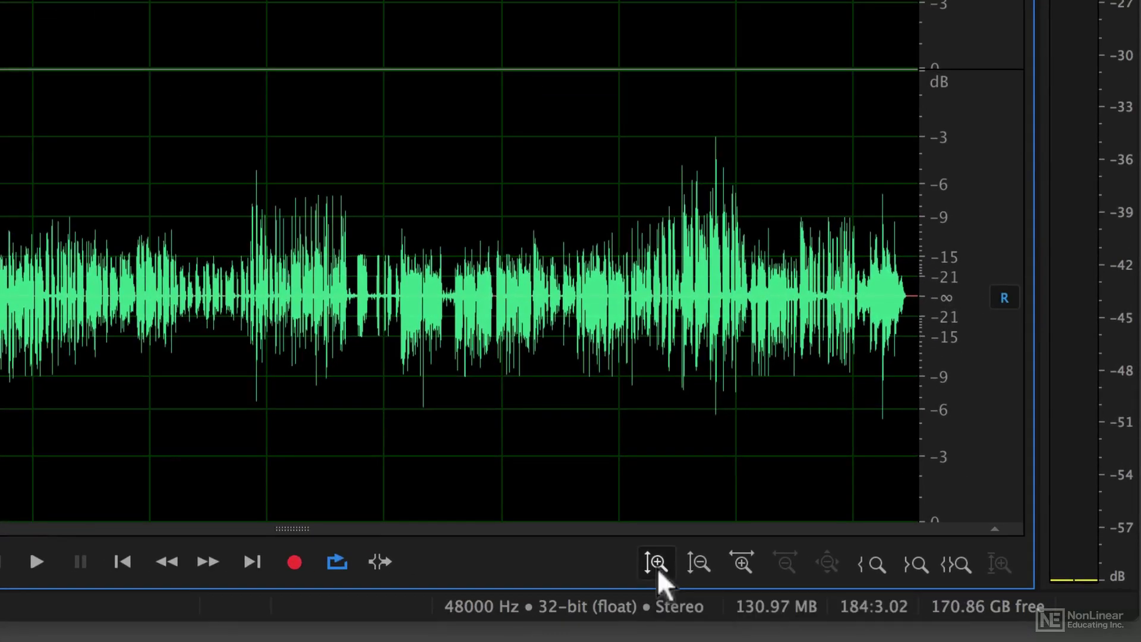
- Test amplitude and time zoom, then zoom out fully and in once to show 1:00–168:4
{"action": "left_click", "coordinate": [657, 563]}
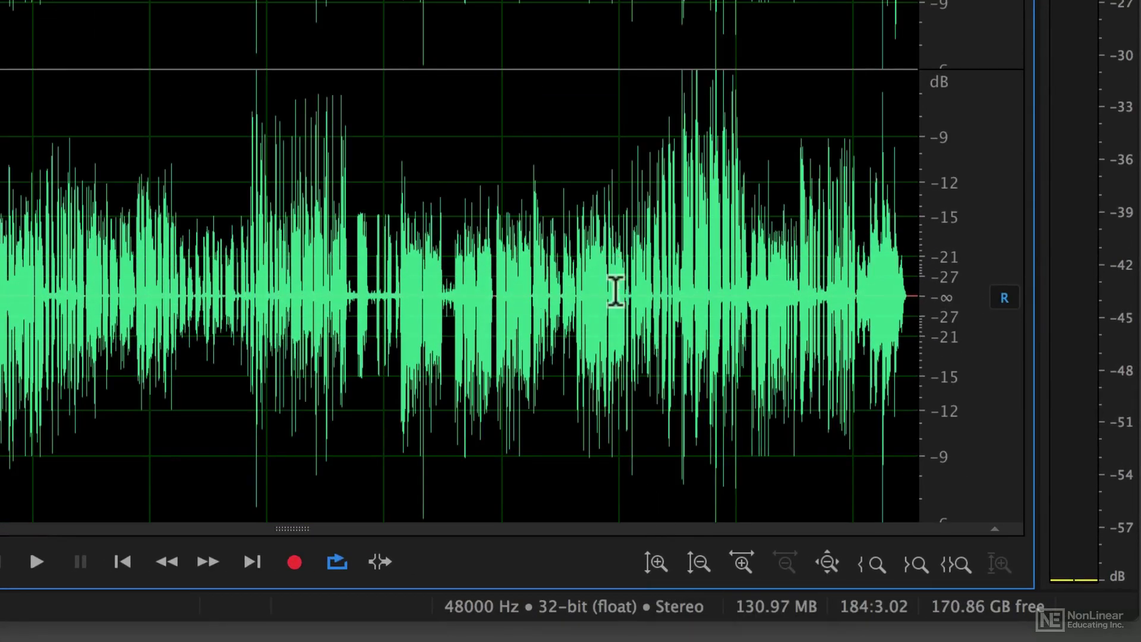
{"action": "left_click", "coordinate": [692, 561]}
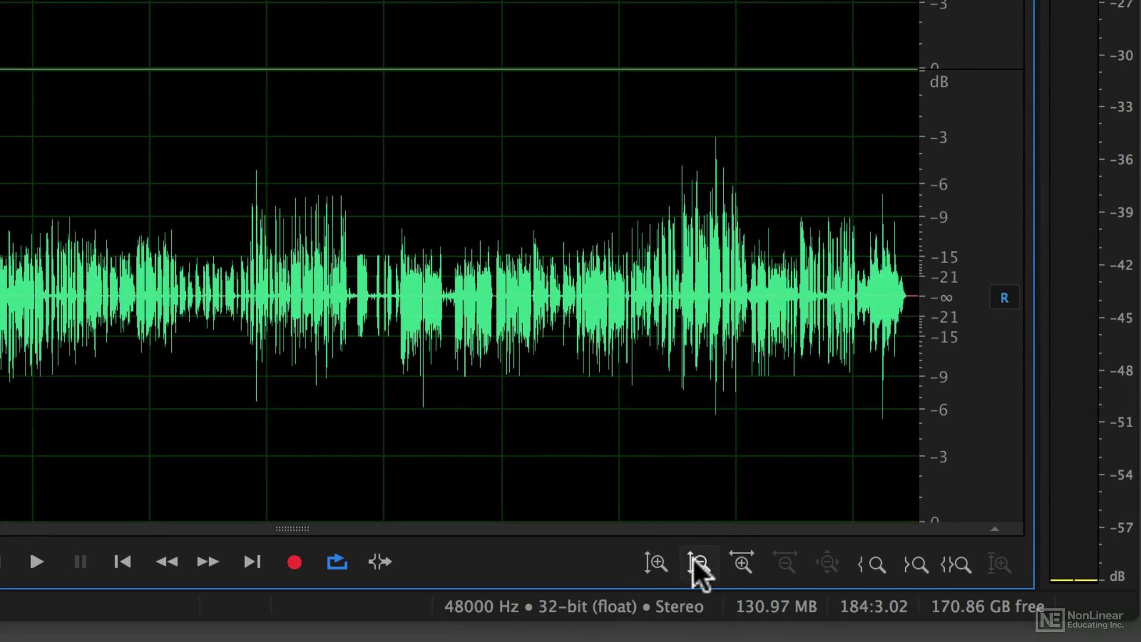
{"action": "left_click", "coordinate": [740, 565]}
{"action": "left_click", "coordinate": [826, 563]}
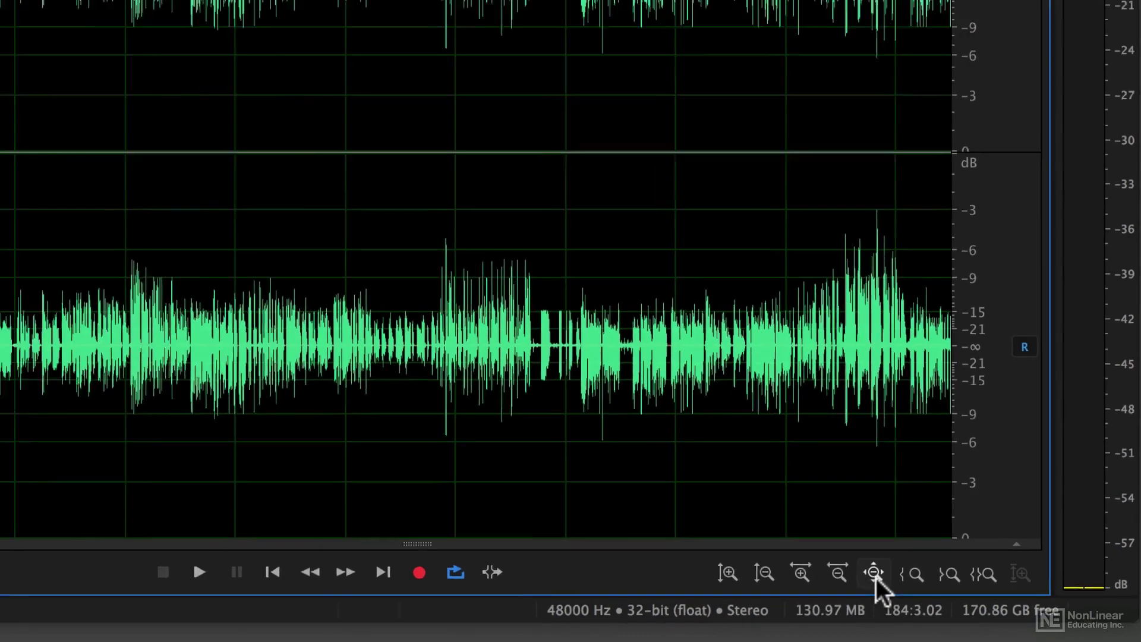
{"action": "left_click", "coordinate": [985, 600]}
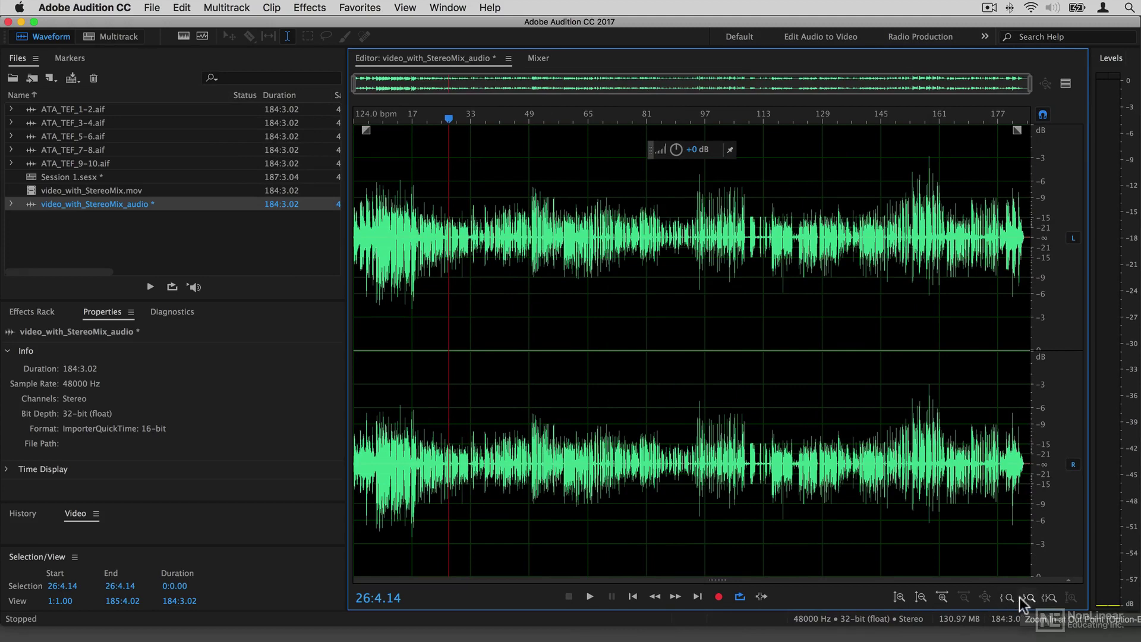
{"action": "left_click", "coordinate": [1001, 596]}
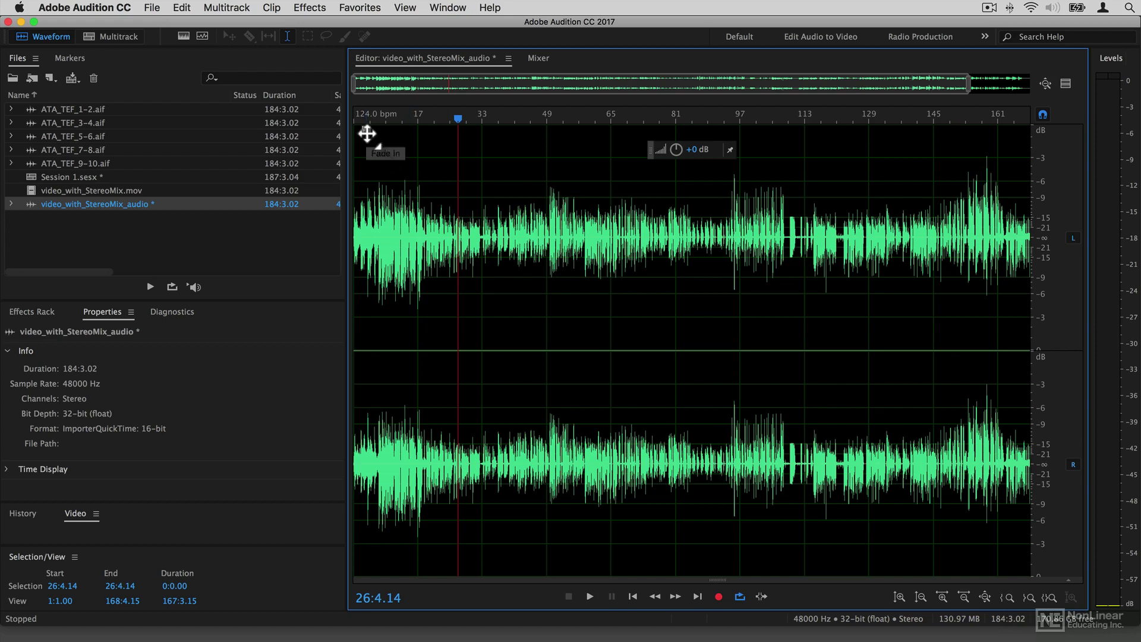
- Add a short linear fade-in at the very start of the audio clip
{"action": "left_click_drag", "start_coordinate": [366, 133], "coordinate": [360, 168]}
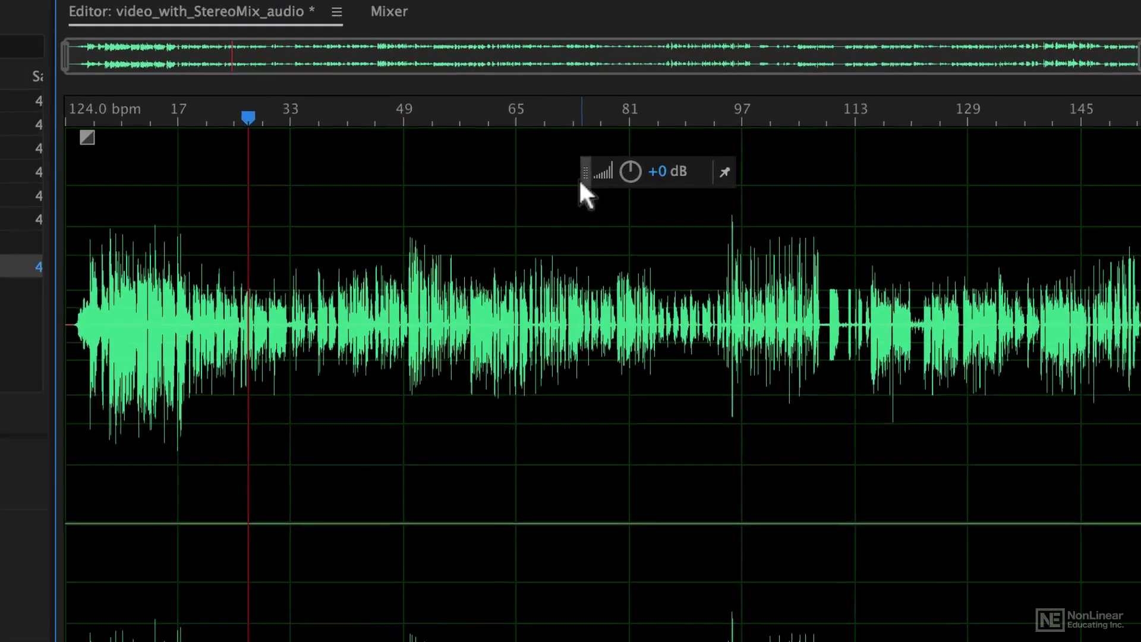
- Pin the volume HUD, select roughly 50–63 seconds, and place the HUD beside the selection
{"action": "left_click_drag", "start_coordinate": [648, 158], "coordinate": [573, 207]}
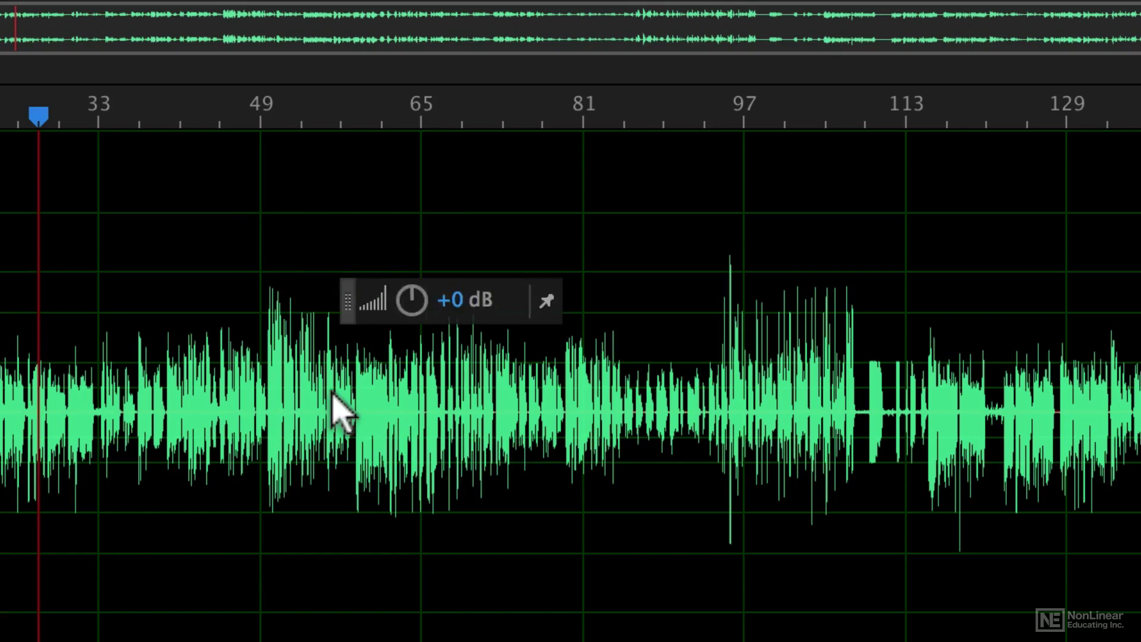
{"action": "left_click_drag", "start_coordinate": [332, 395], "coordinate": [423, 205]}
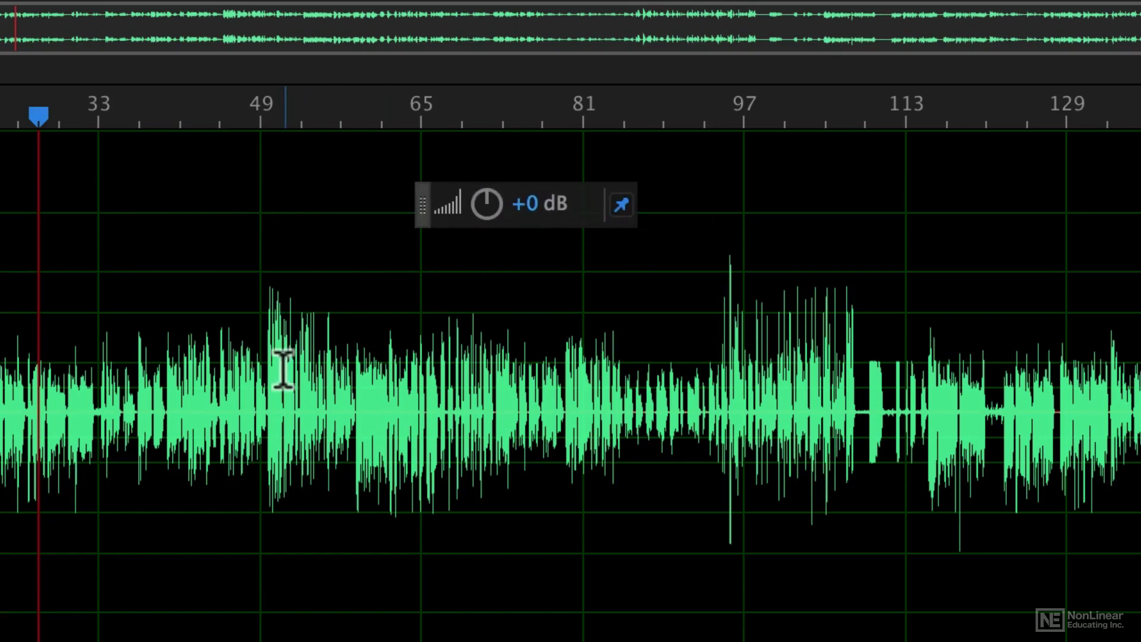
{"action": "left_click_drag", "start_coordinate": [279, 368], "coordinate": [404, 382]}
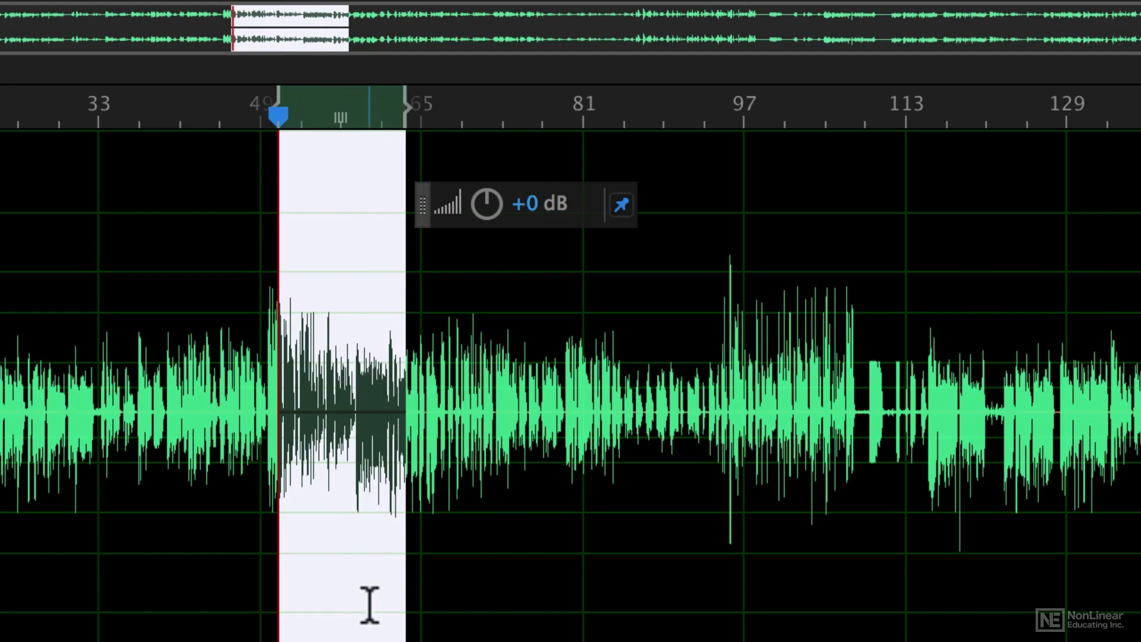
{"action": "scroll", "coordinate": [369, 605], "scroll_direction": "up", "scroll_amount": 5}
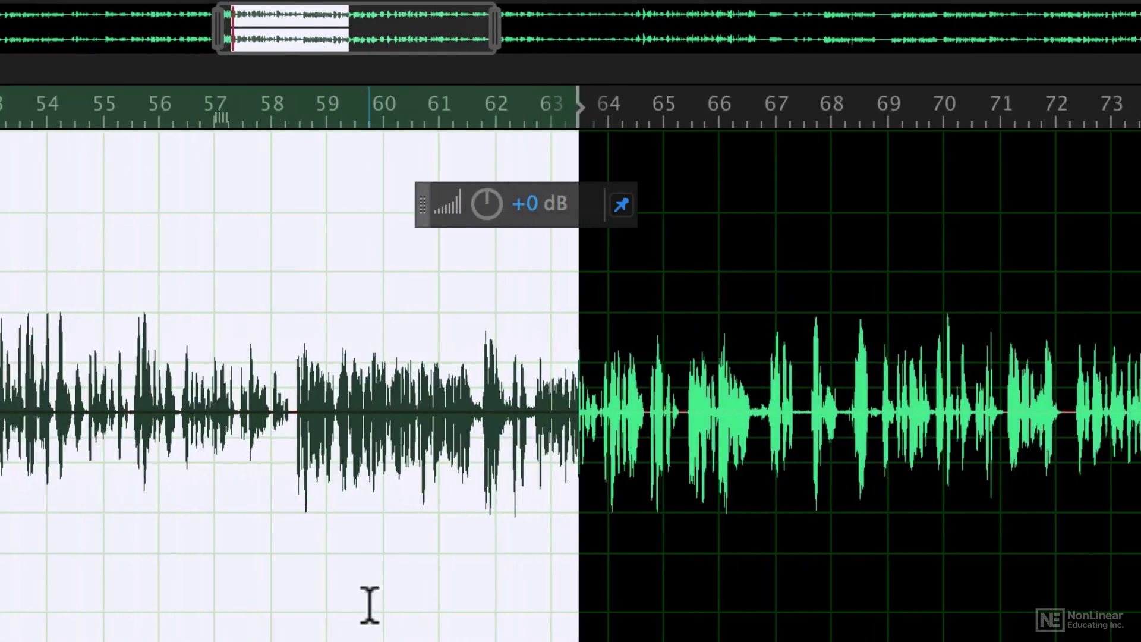
{"action": "scroll", "coordinate": [369, 604], "scroll_direction": "down", "scroll_amount": 3}
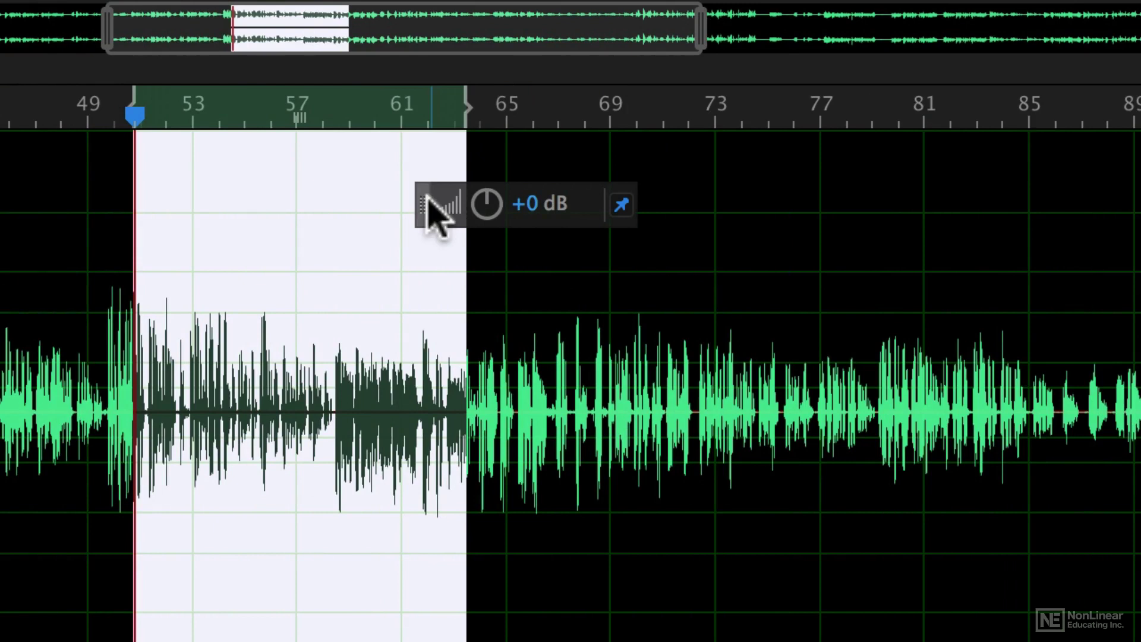
{"action": "left_click_drag", "start_coordinate": [426, 198], "coordinate": [601, 254]}
- Boost 71–74 seconds by 6 dB, then select 75–82 seconds and pin the gain HUD there
{"action": "left_click_drag", "start_coordinate": [654, 377], "coordinate": [765, 386]}
{"action": "left_click_drag", "start_coordinate": [601, 255], "coordinate": [602, 219]}
{"action": "left_click_drag", "start_coordinate": [854, 380], "coordinate": [942, 381]}
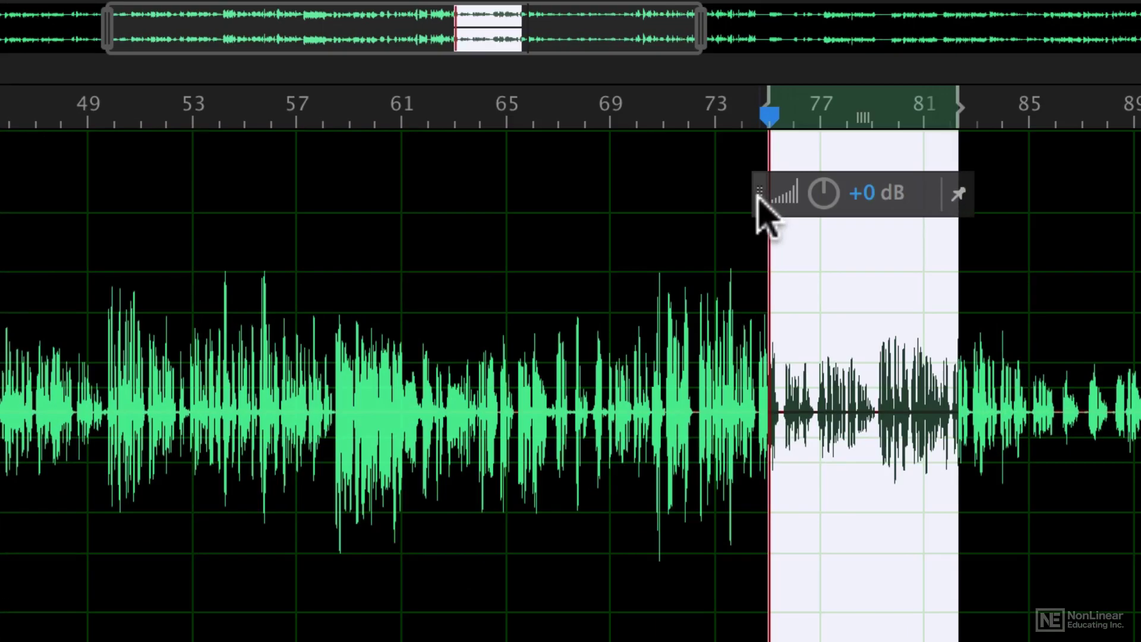
{"action": "mouse_move", "coordinate": [759, 197]}
{"action": "left_mouse_down"}
{"action": "mouse_move", "coordinate": [930, 235]}
{"action": "mouse_move", "coordinate": [1014, 237]}
{"action": "mouse_move", "coordinate": [746, 184]}
{"action": "left_mouse_up"}
{"action": "left_click", "coordinate": [956, 183]}
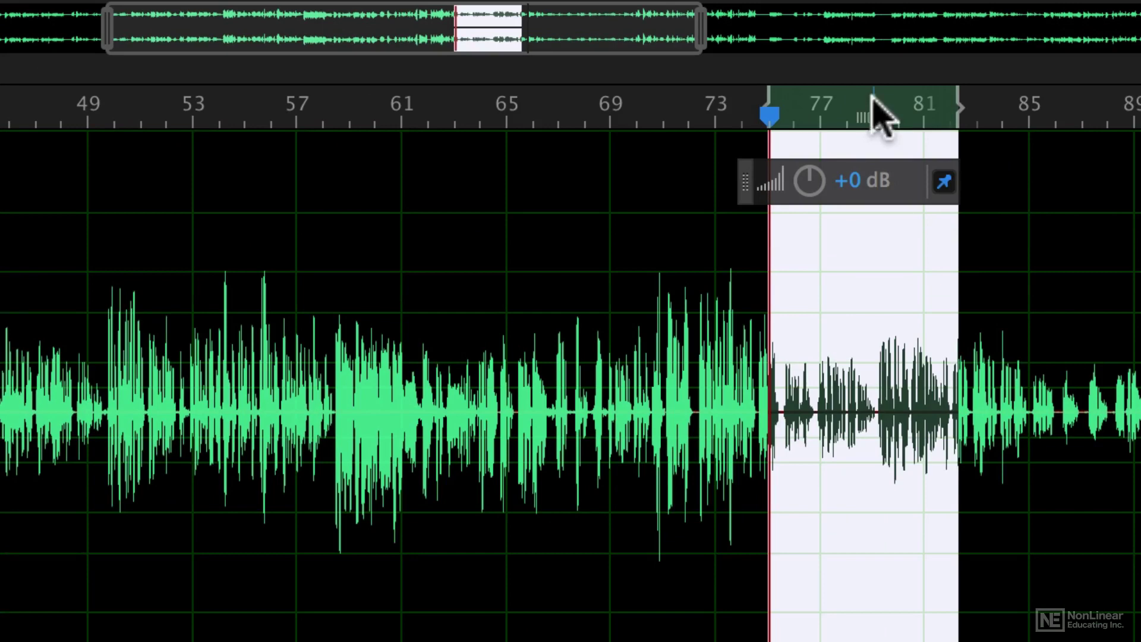
- Unpin the HUD, pan the view to 53–93 seconds, and shift the selection to about 62–69 seconds
{"action": "left_click_drag", "start_coordinate": [884, 112], "coordinate": [955, 166]}
{"action": "left_click", "coordinate": [944, 182]}
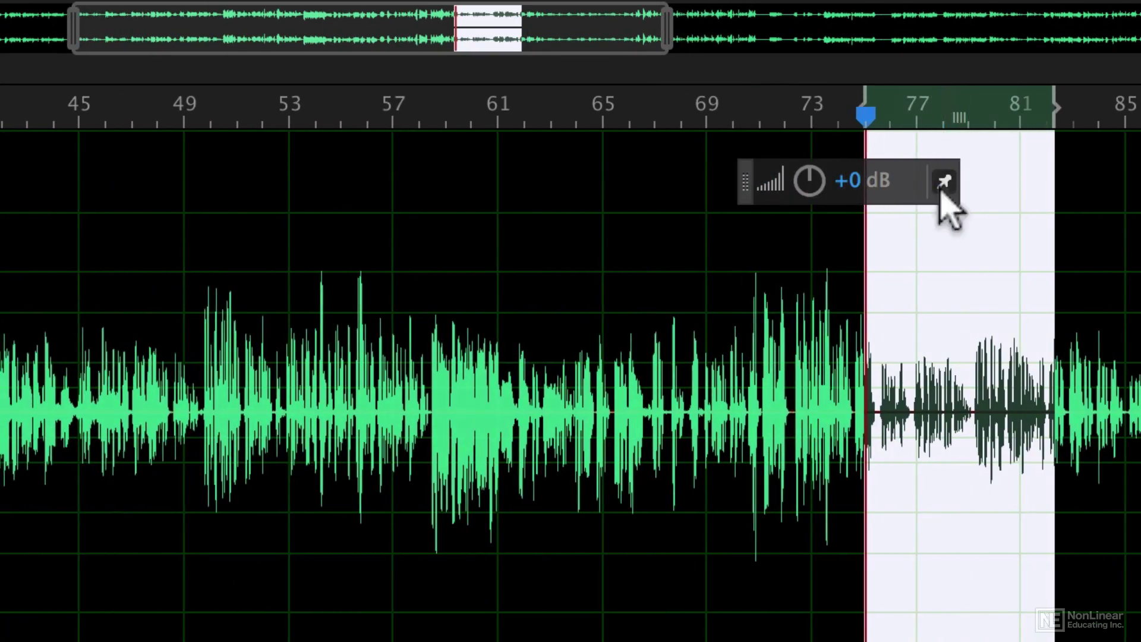
{"action": "left_click_drag", "start_coordinate": [950, 102], "coordinate": [244, 113]}
{"action": "left_click", "coordinate": [583, 116]}
{"action": "left_click", "coordinate": [282, 115]}
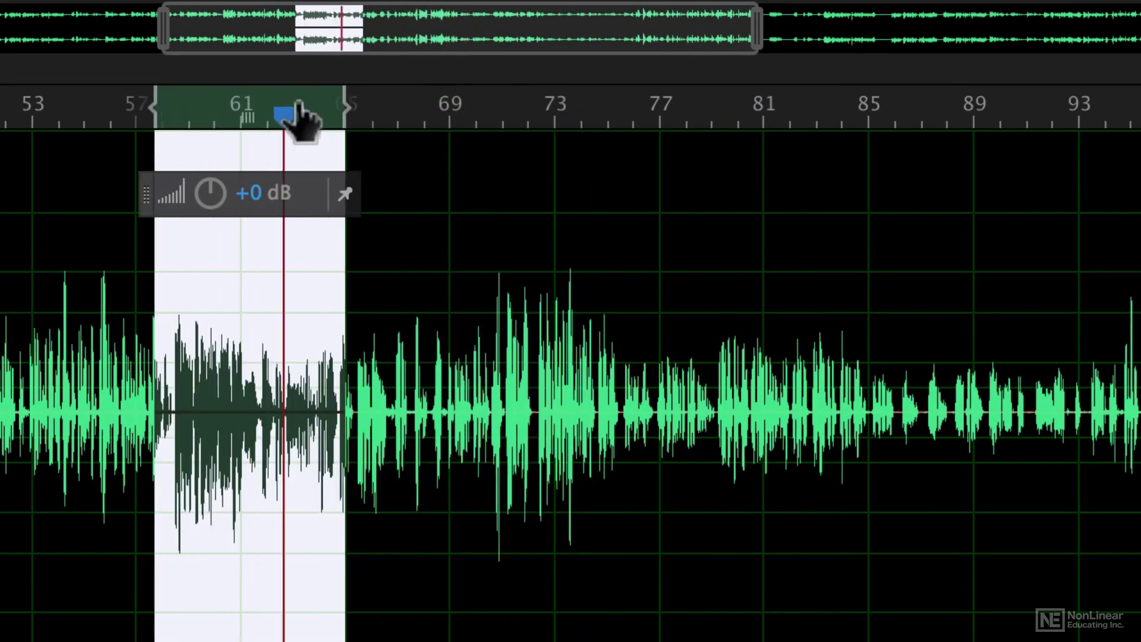
{"action": "left_click", "coordinate": [420, 116]}
{"action": "left_click_drag", "start_coordinate": [254, 117], "coordinate": [620, 132]}
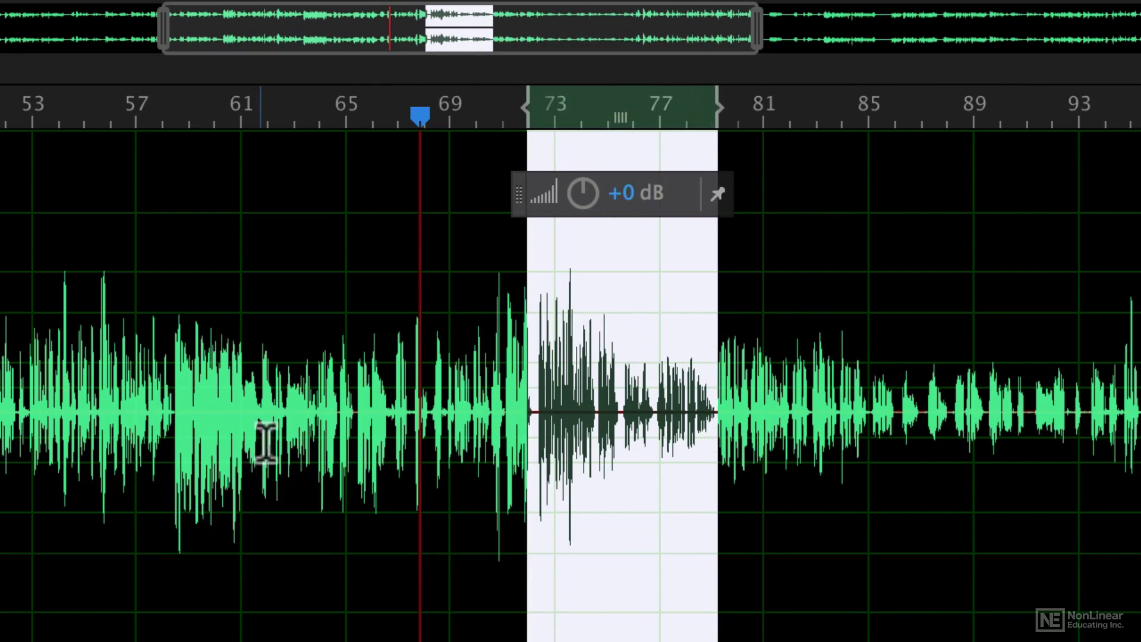
- Select bars 57–67, cancel the attempted Crop, and apply Silence to that range instead
{"action": "left_click_drag", "start_coordinate": [158, 380], "coordinate": [416, 392]}
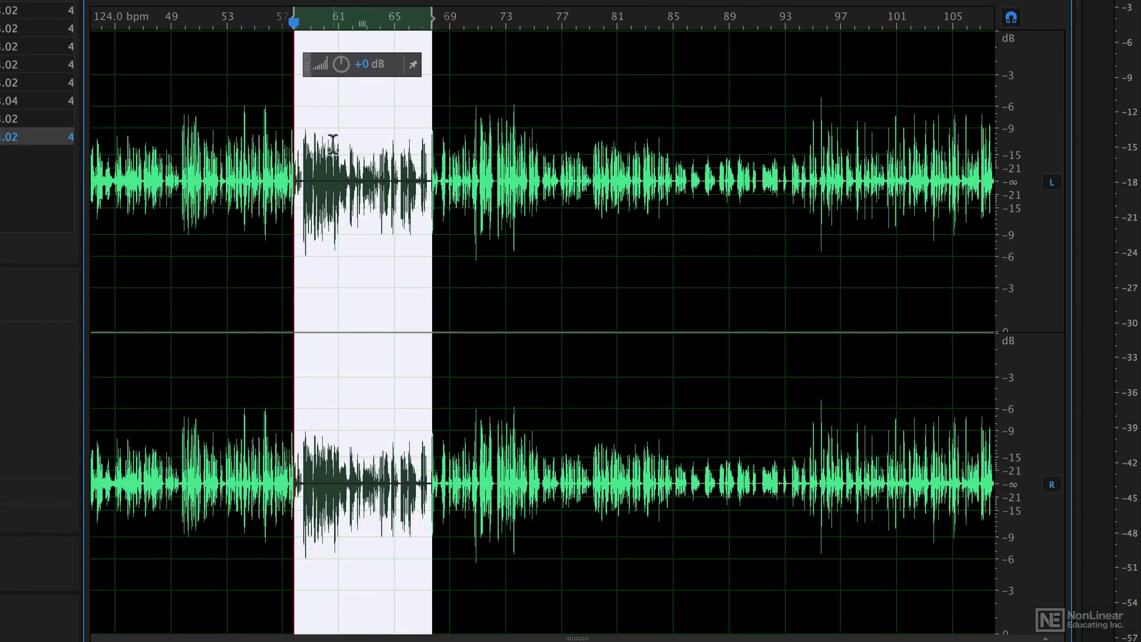
{"action": "right_click", "coordinate": [333, 146]}
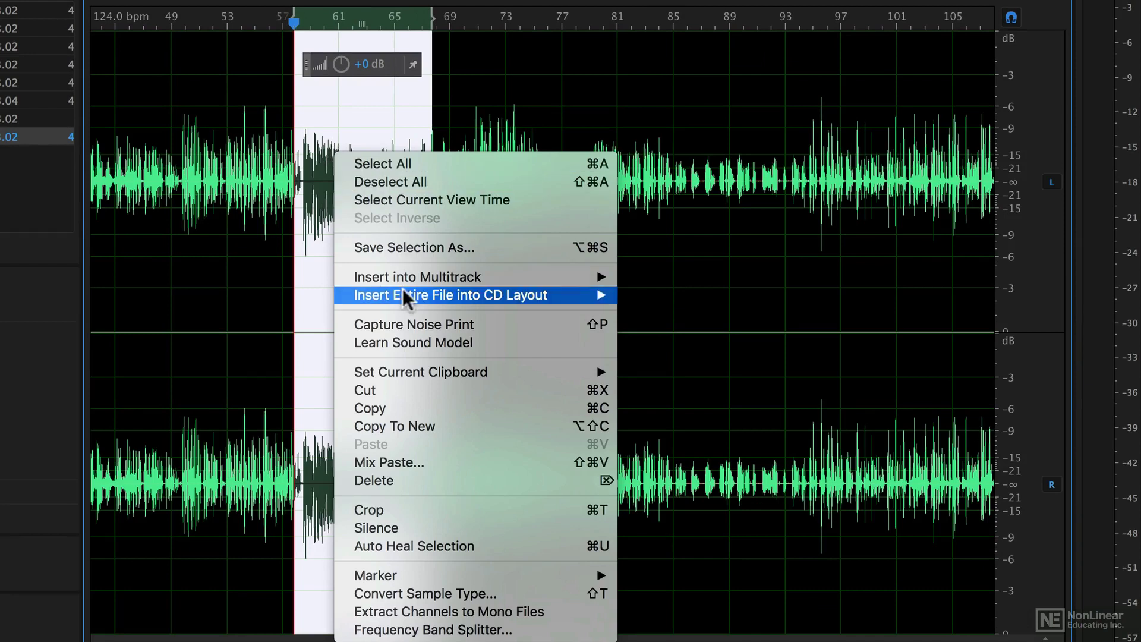
{"action": "left_click", "coordinate": [451, 510]}
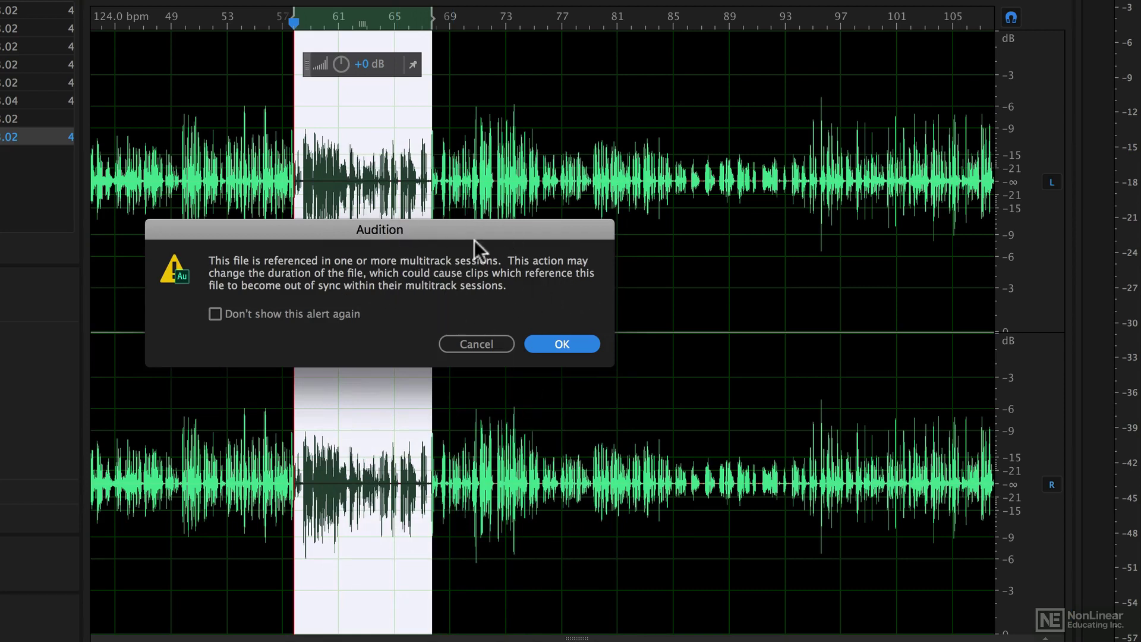
{"action": "left_click", "coordinate": [481, 341]}
{"action": "right_click", "coordinate": [318, 136]}
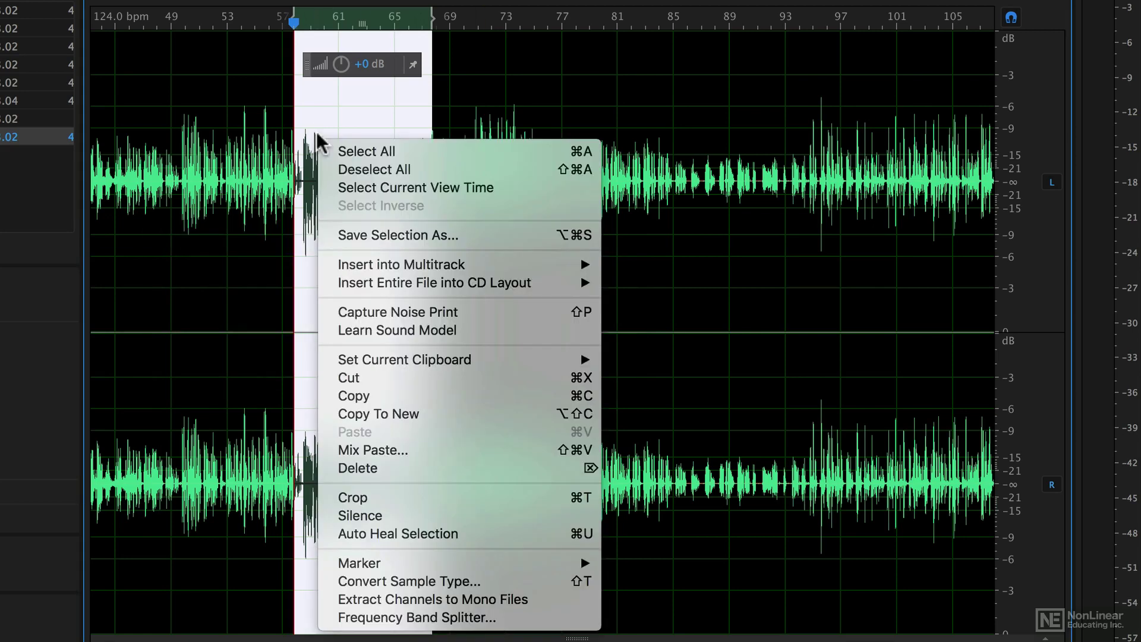
{"action": "left_click", "coordinate": [415, 516]}
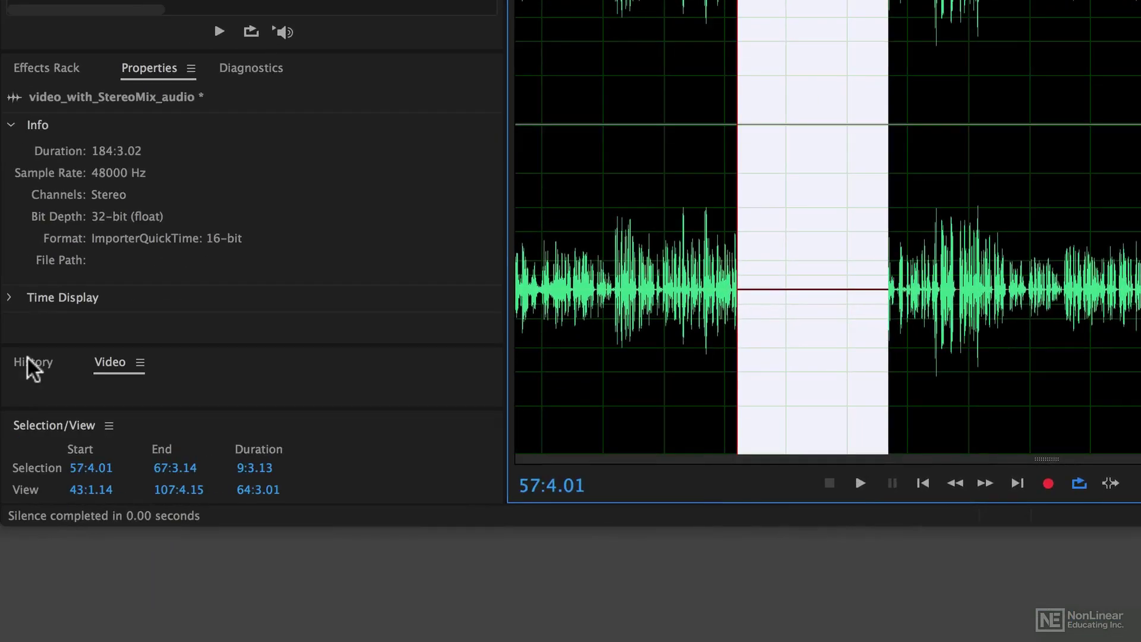
- Enlarge the panel and bring up the History list of past edits
{"action": "left_click", "coordinate": [30, 364]}
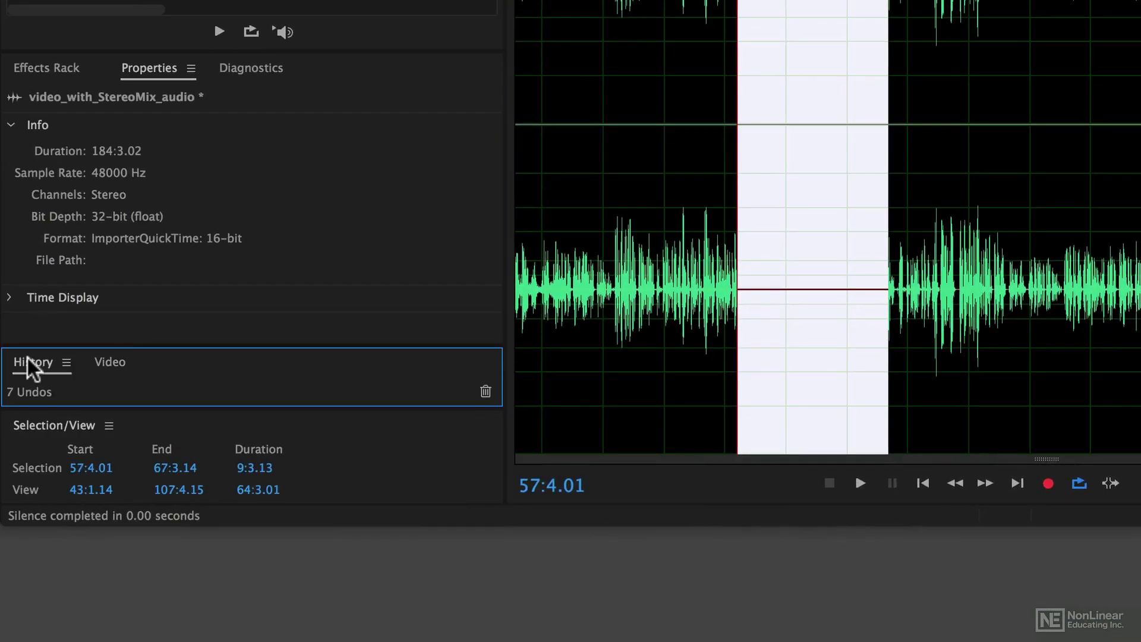
{"action": "left_click", "coordinate": [123, 357]}
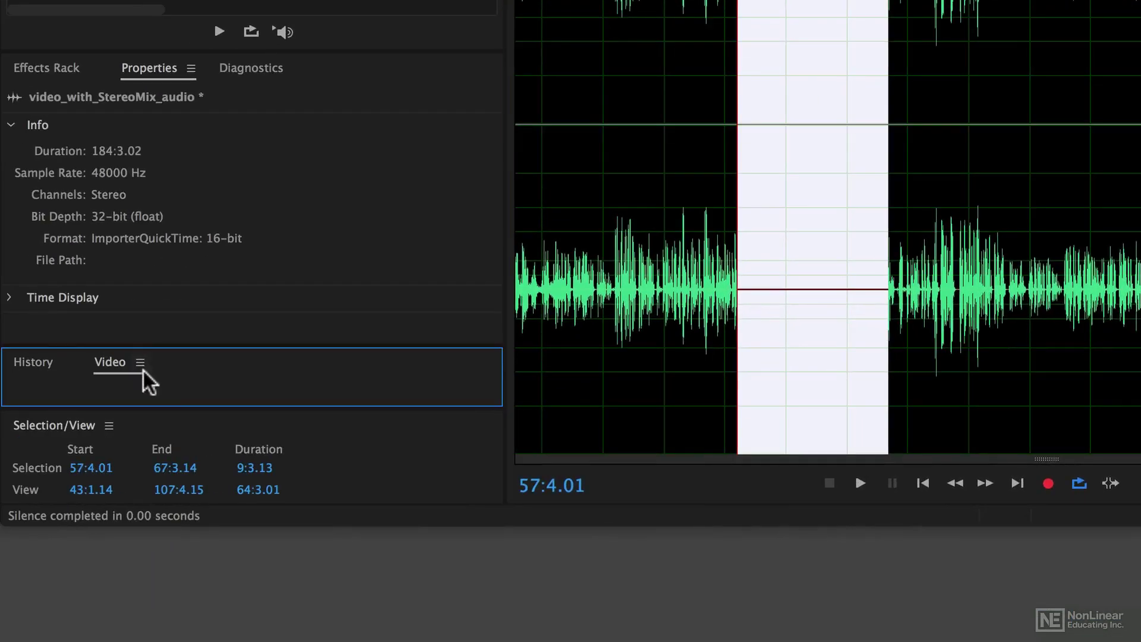
{"action": "left_click_drag", "start_coordinate": [206, 346], "coordinate": [196, 168]}
{"action": "left_click", "coordinate": [35, 183]}
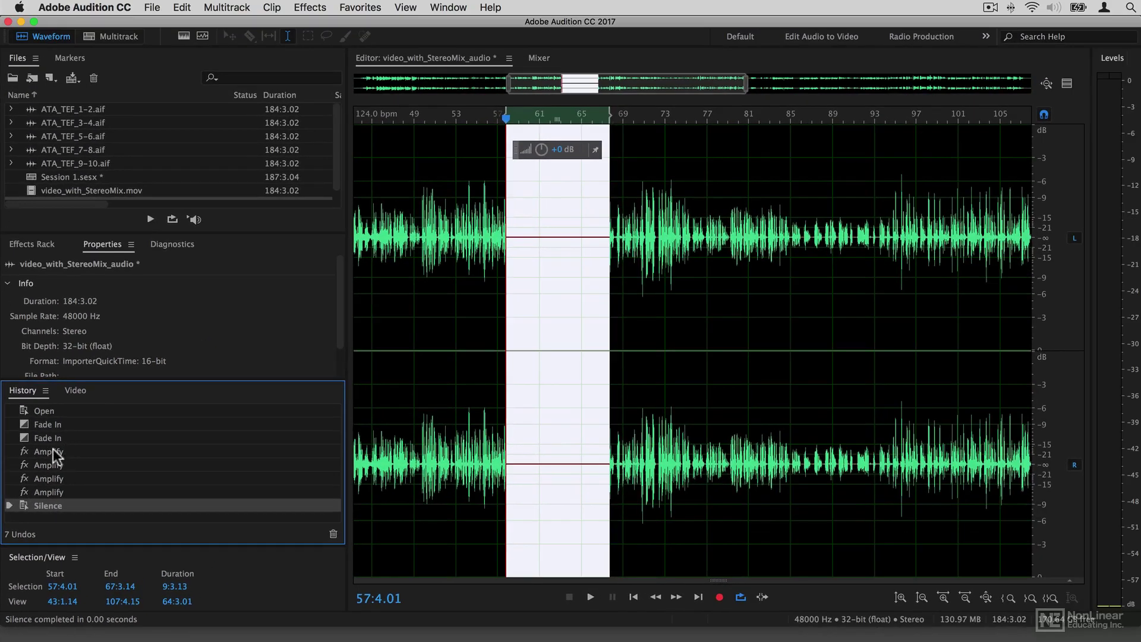
- Step back through the Amplify history entries to the second Fade In state
{"action": "left_click", "coordinate": [53, 451]}
{"action": "left_click", "coordinate": [49, 466]}
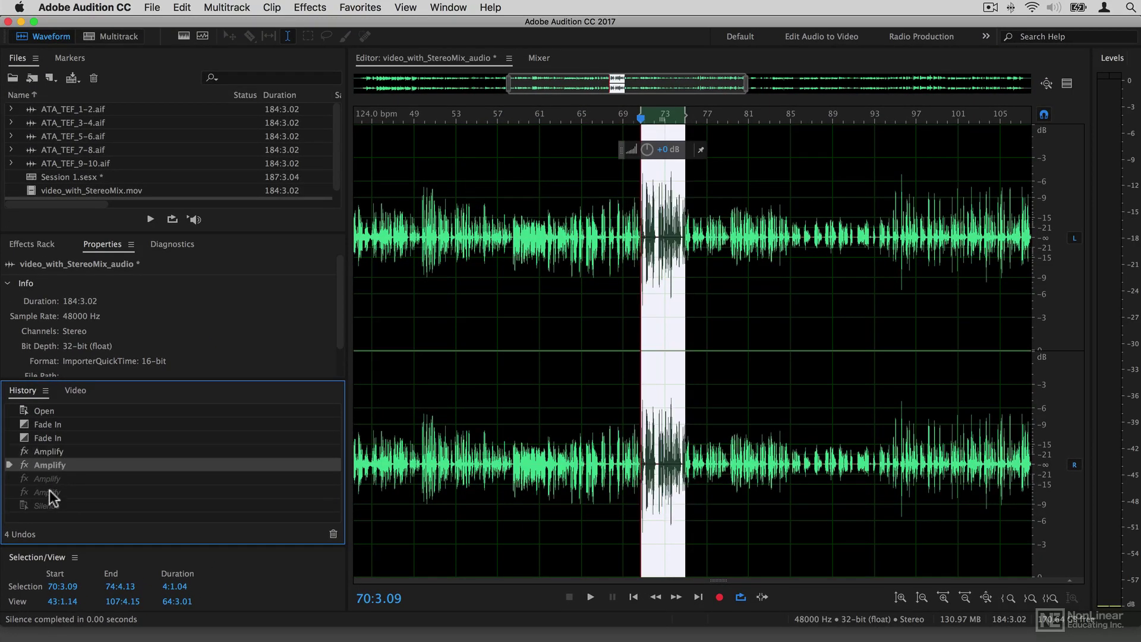
{"action": "left_click", "coordinate": [49, 440]}
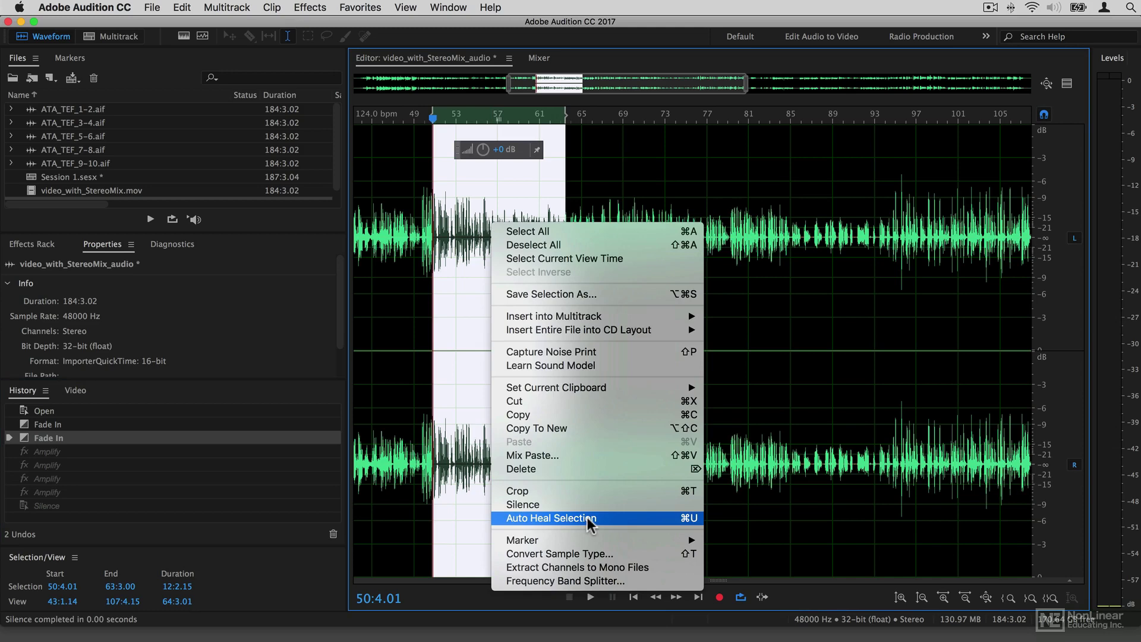
- Attempt Auto Heal on the 12-second range, dismiss its length error, and mark a shorter range
{"action": "left_click", "coordinate": [587, 517]}
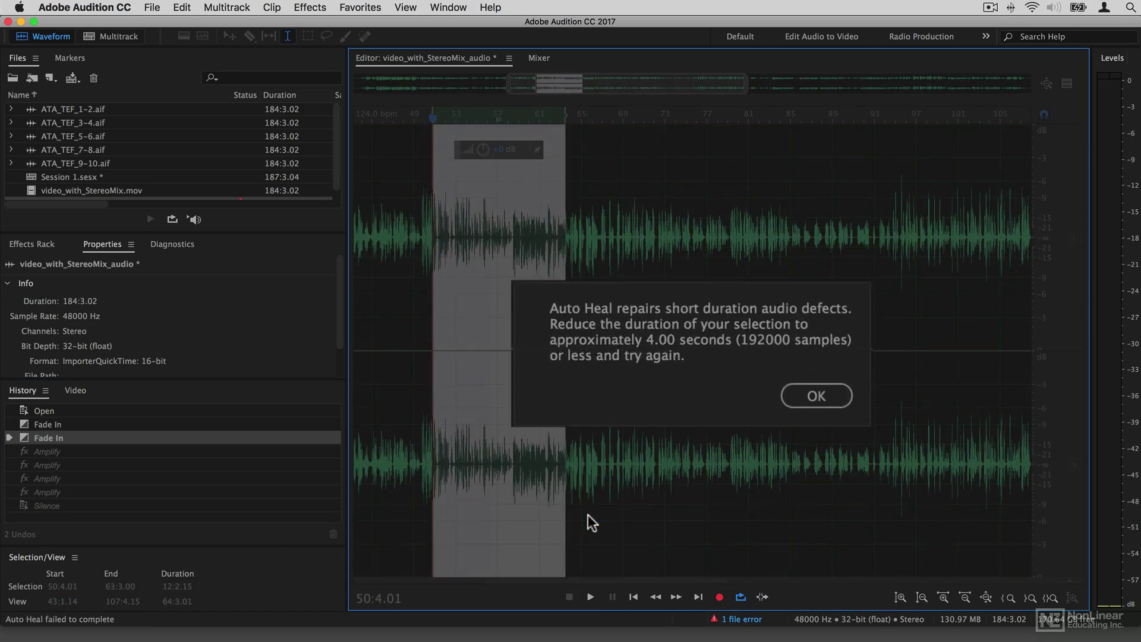
{"action": "left_click", "coordinate": [813, 395]}
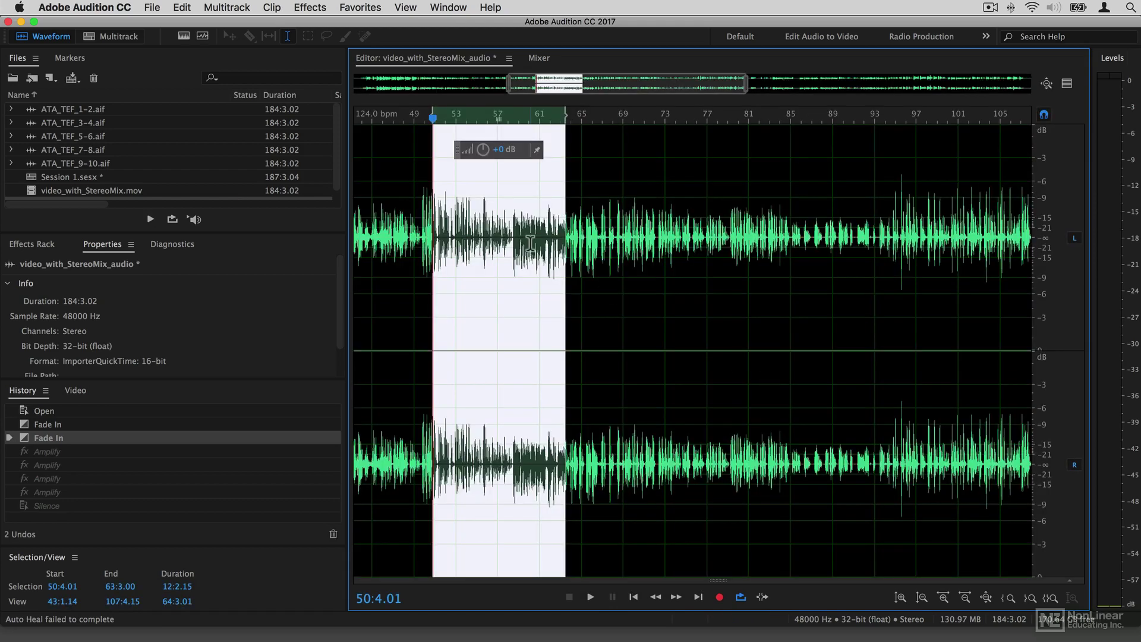
{"action": "left_click_drag", "start_coordinate": [530, 243], "coordinate": [549, 252]}
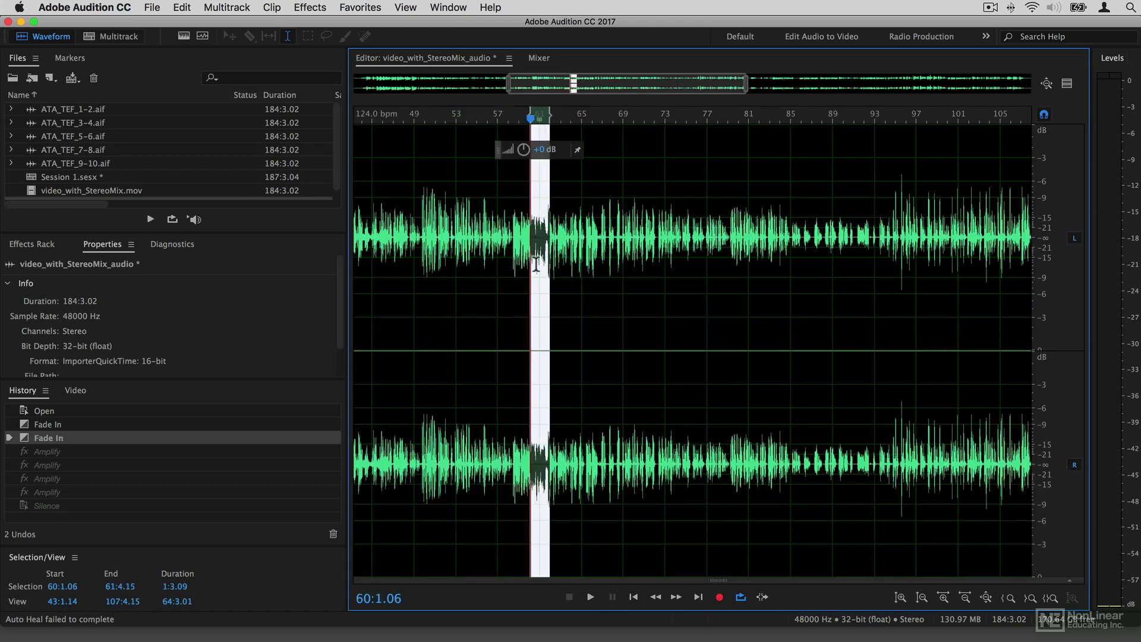
{"action": "scroll", "coordinate": [536, 263], "scroll_direction": "up", "scroll_amount": 10}
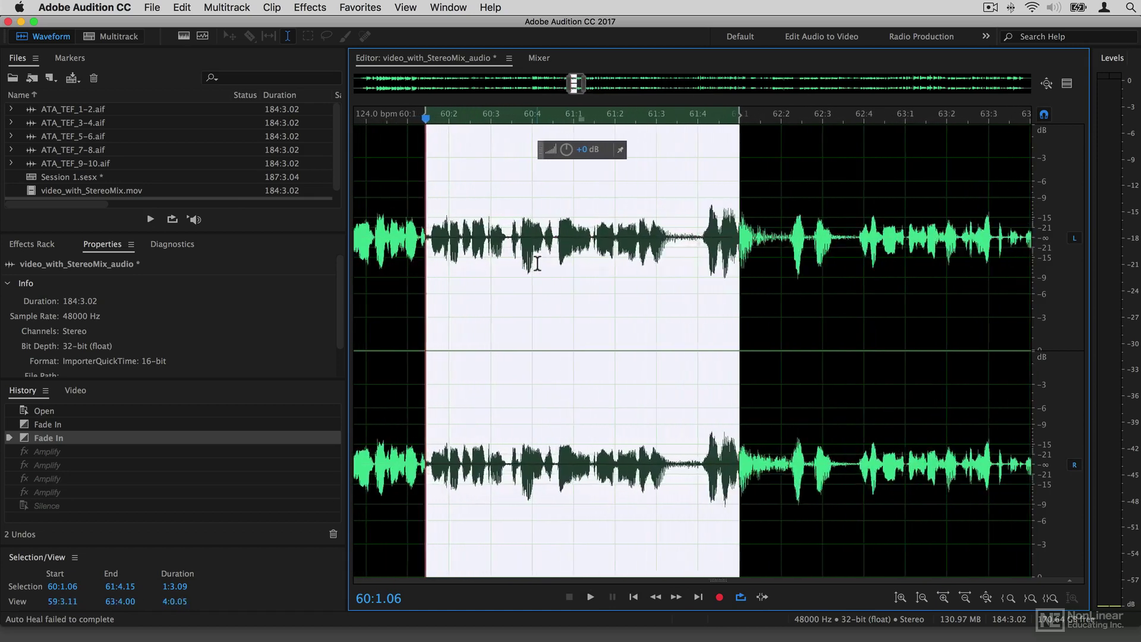
- Clear the selection and reselect the short range 60:3.10 to 61:1.07
{"action": "left_click", "coordinate": [542, 256]}
{"action": "scroll", "coordinate": [542, 256], "scroll_direction": "down", "scroll_amount": 1}
{"action": "double_click", "coordinate": [559, 257]}
{"action": "key", "text": "super+shift+a"}
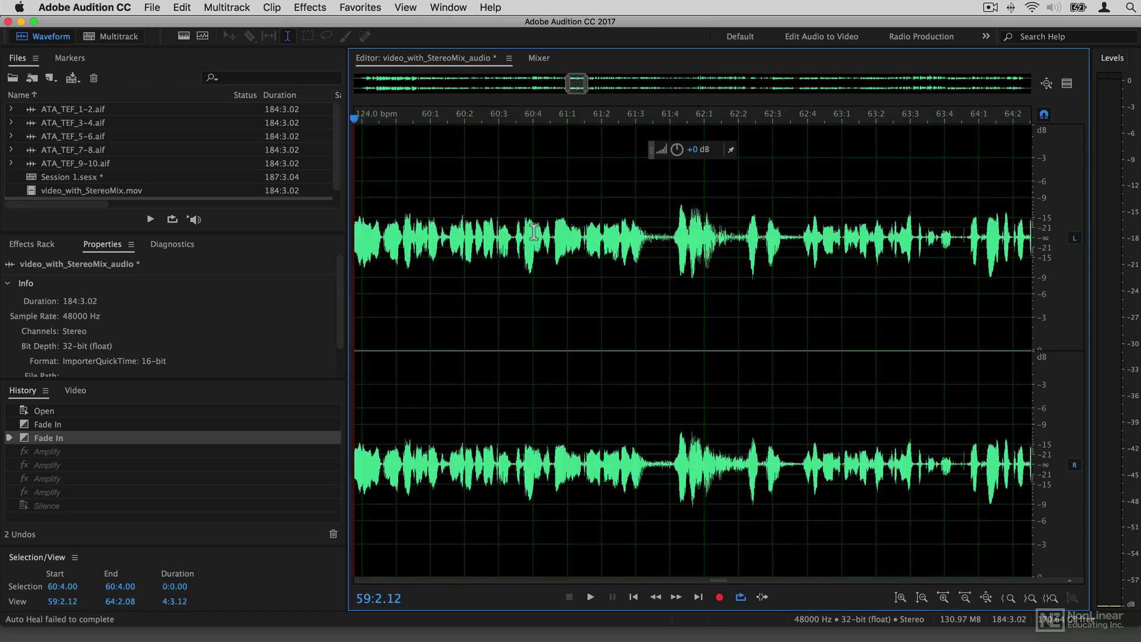
{"action": "left_click_drag", "start_coordinate": [521, 235], "coordinate": [582, 236]}
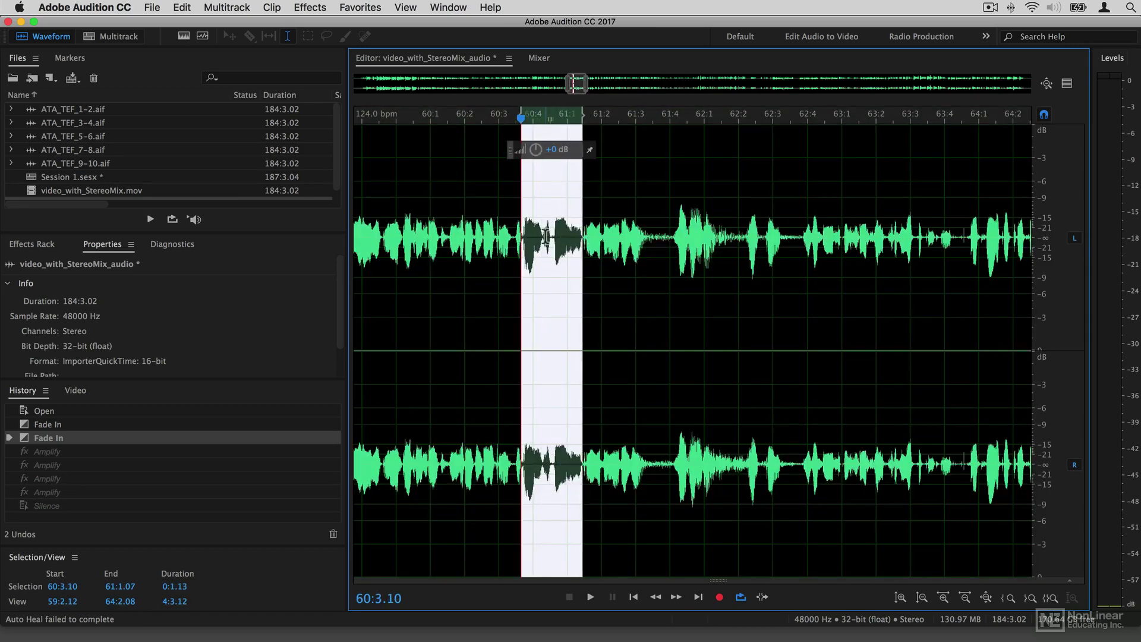